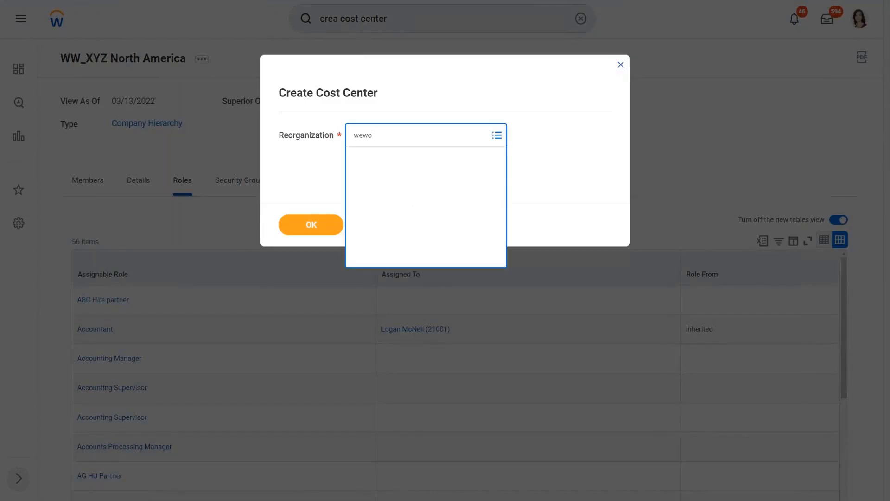
# Start creating a cost center under the WeWork (03/07/2022) reorganization and name it WW_XYZ Sales.
pyautogui.press('Return')
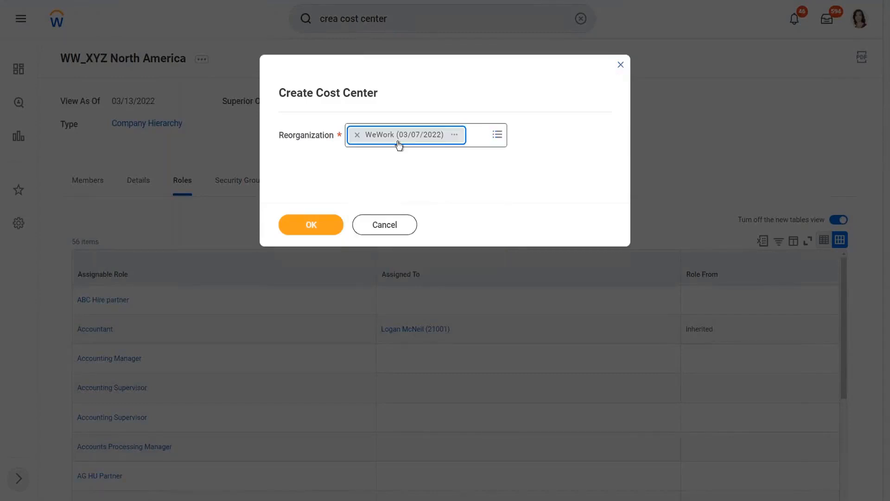
pyautogui.click(308, 231)
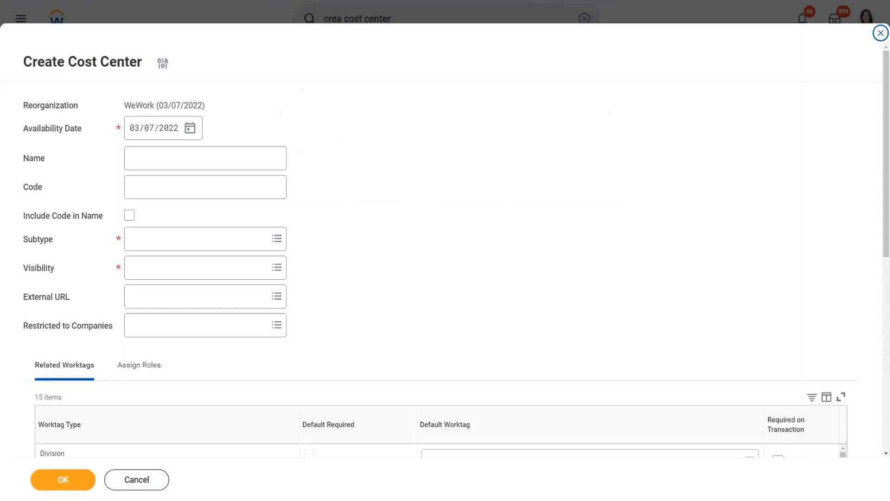
pyautogui.click(149, 159)
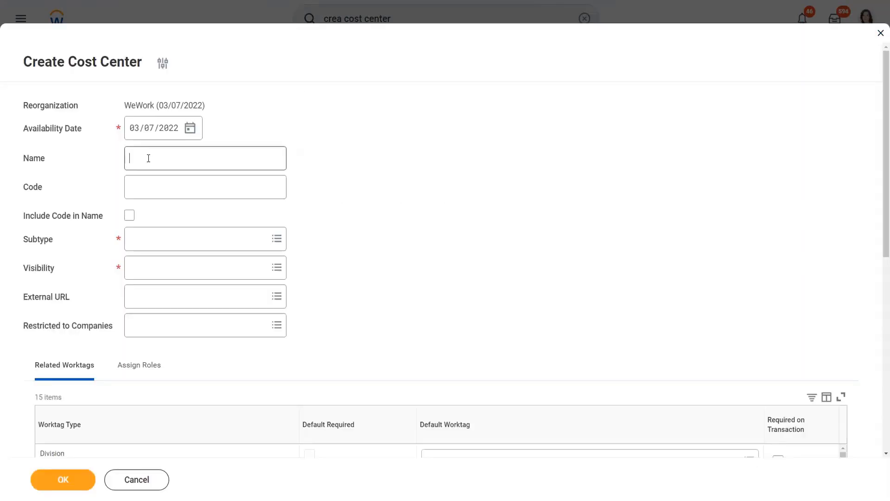
pyautogui.write('WW_')
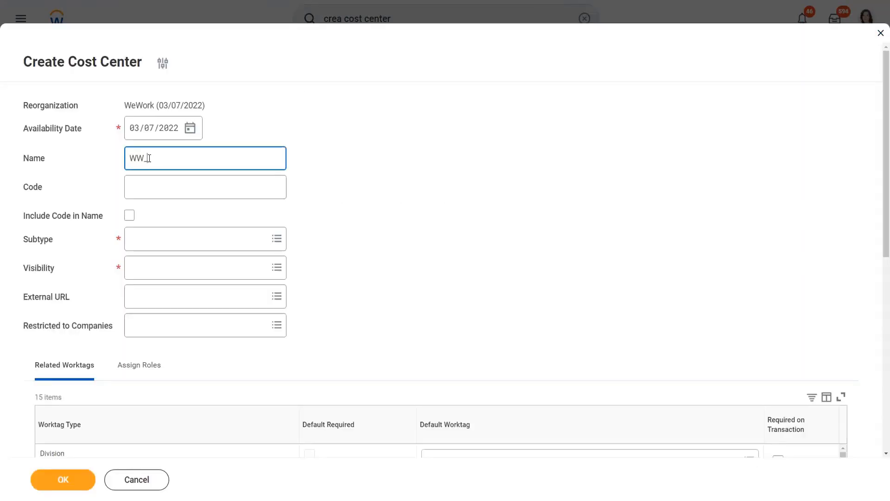
pyautogui.write('XYZ Sales')
# Set the new cost center's subtype to Cost Center and visibility to Everyone, and submit it.
pyautogui.click(156, 245)
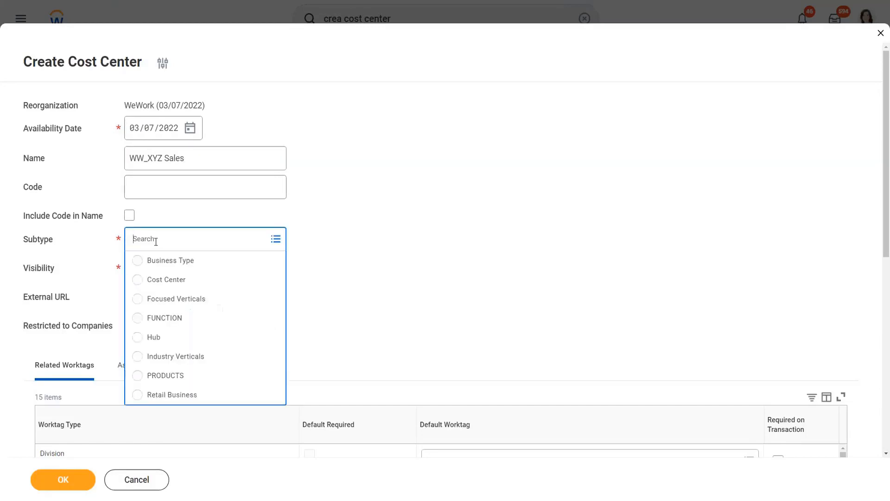
pyautogui.click(180, 279)
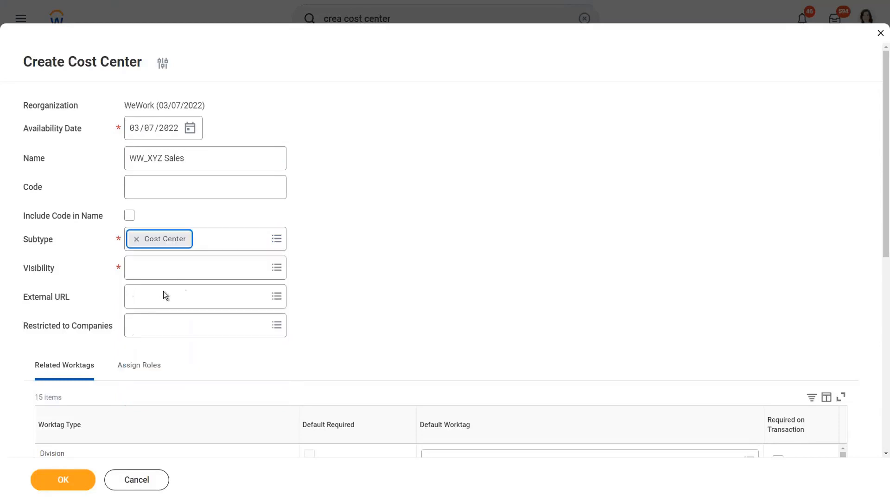
pyautogui.click(149, 268)
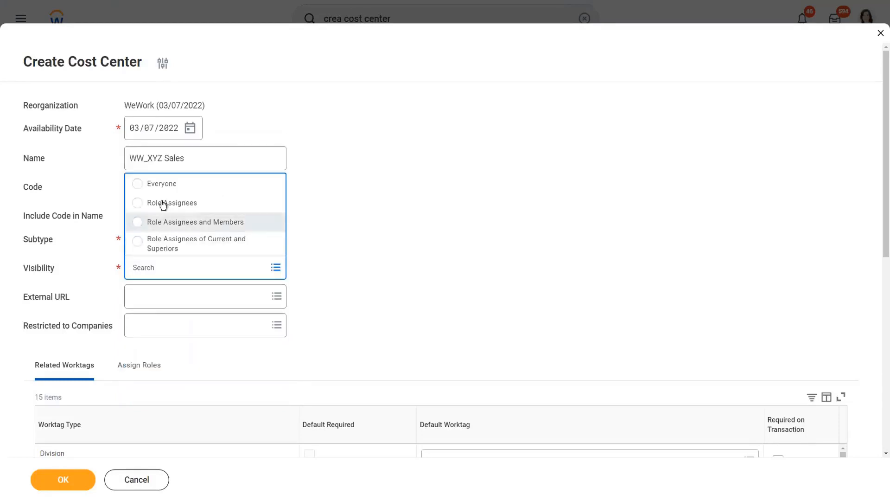
pyautogui.click(173, 185)
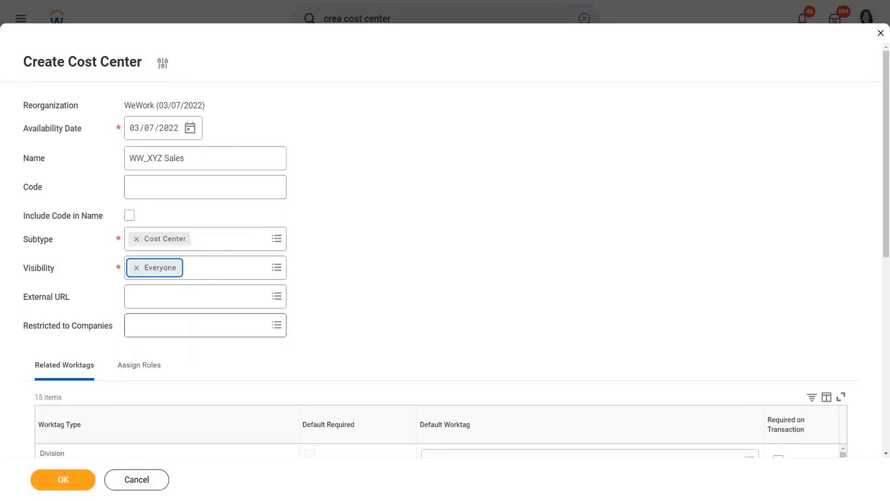
pyautogui.scroll(-5, 230, 330)
pyautogui.click(55, 473)
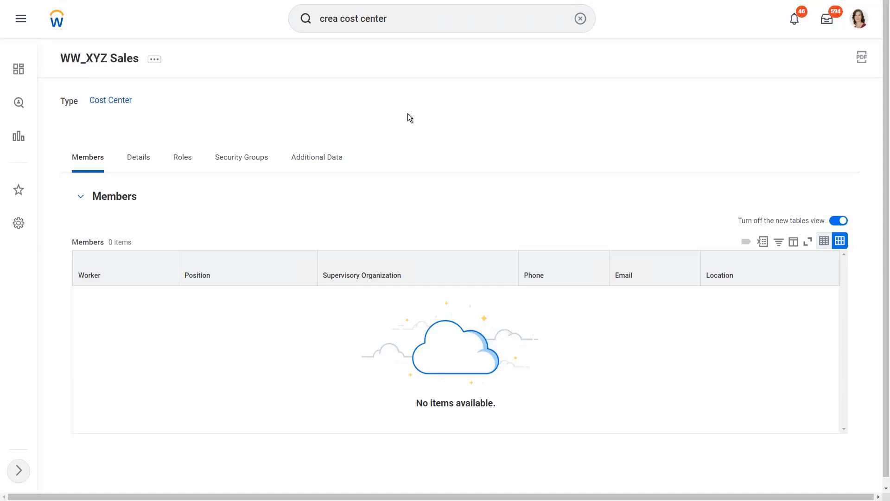
# Search for 1001 and open the supervisory organization 1001 WW_XYZ Motors.
pyautogui.click(401, 22)
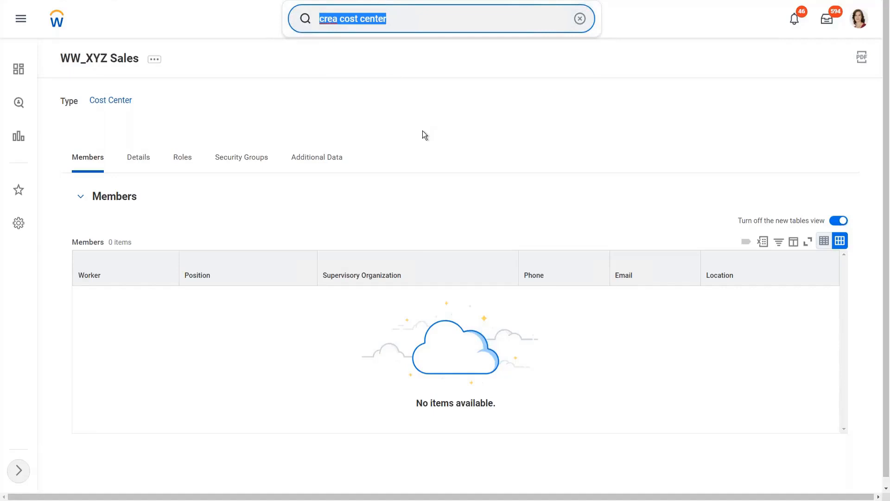
pyautogui.write('ww_')
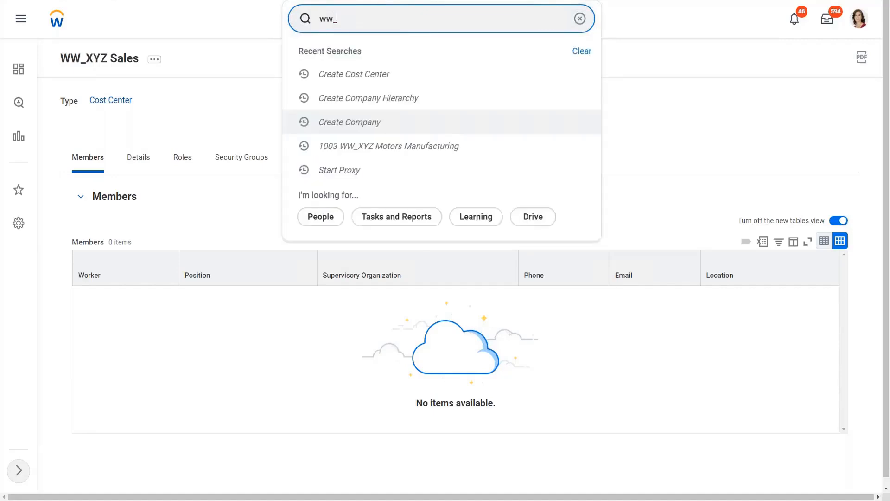
pyautogui.press('BackSpace')
pyautogui.press('BackSpace')
pyautogui.press('BackSpace')
pyautogui.write('1001')
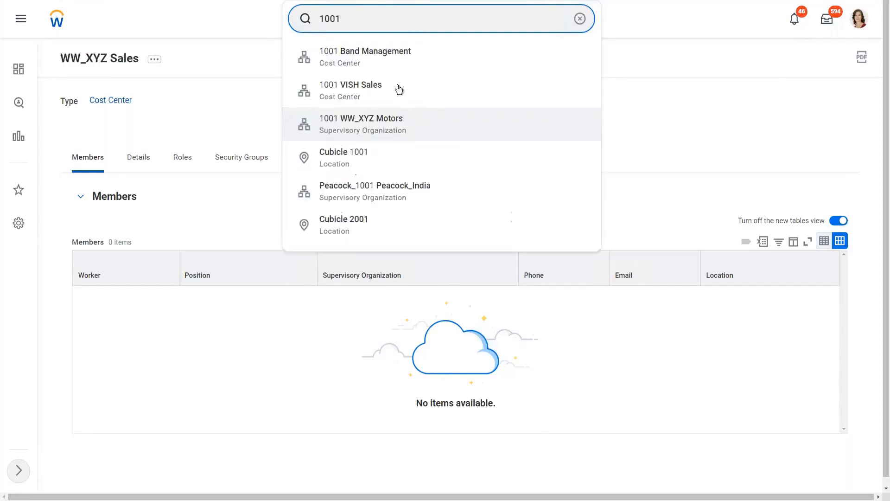
pyautogui.click(388, 127)
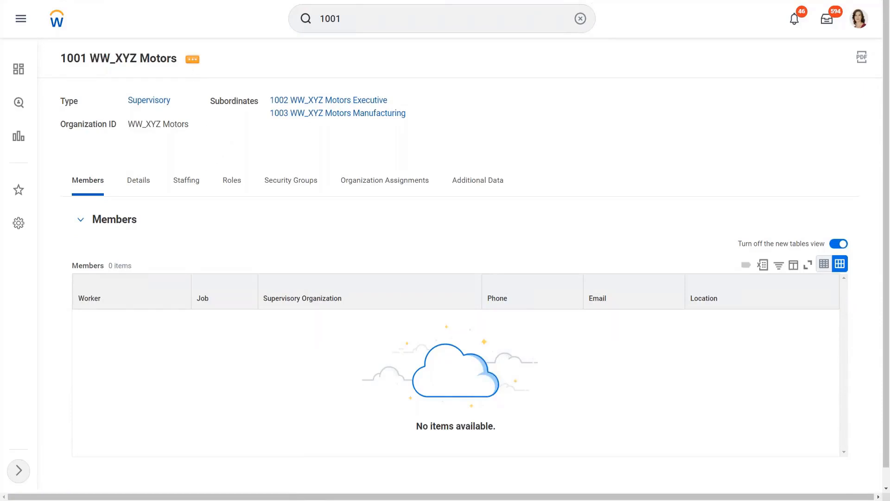
# Open the supervisory organization 1001 WW_XYZ Motors for editing at its organization assignments.
pyautogui.click(193, 60)
pyautogui.moveTo(249, 109)
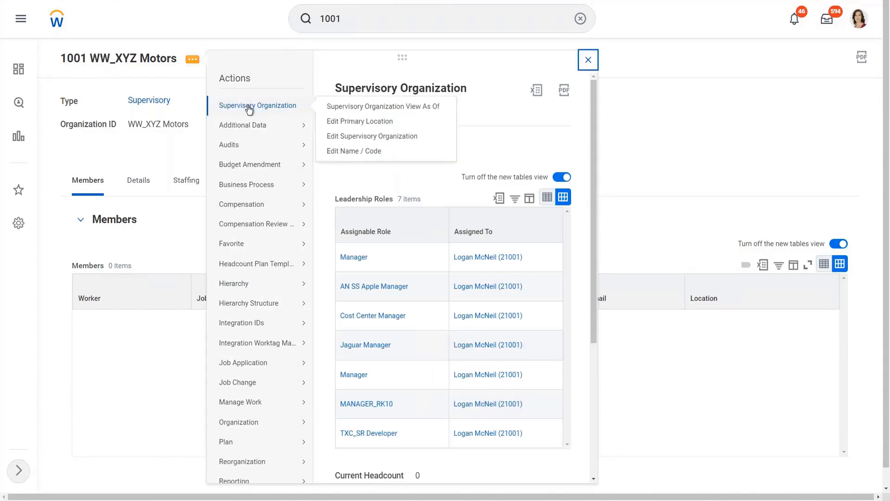
pyautogui.click(375, 137)
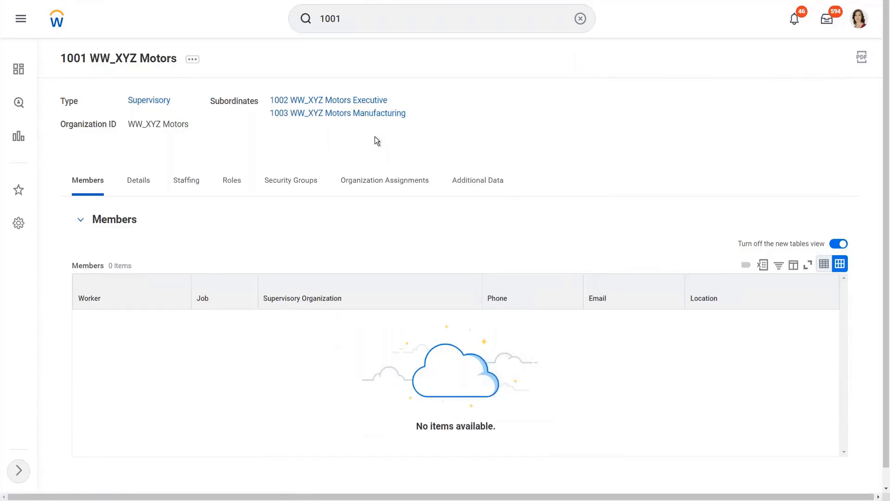
pyautogui.scroll(-7, 384, 154)
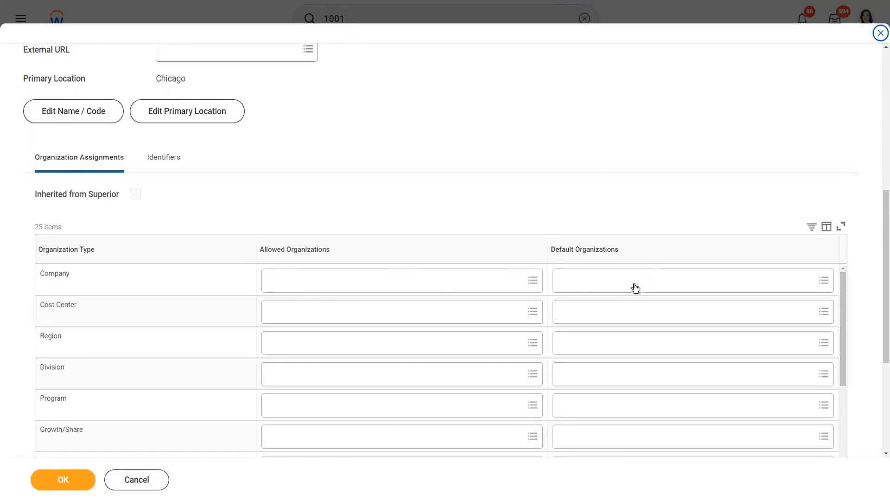
pyautogui.moveTo(635, 288)
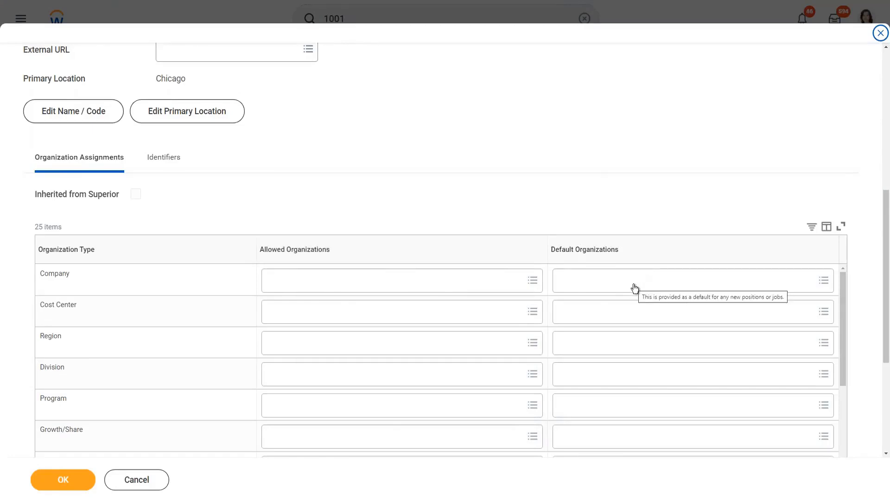
pyautogui.moveTo(69, 272)
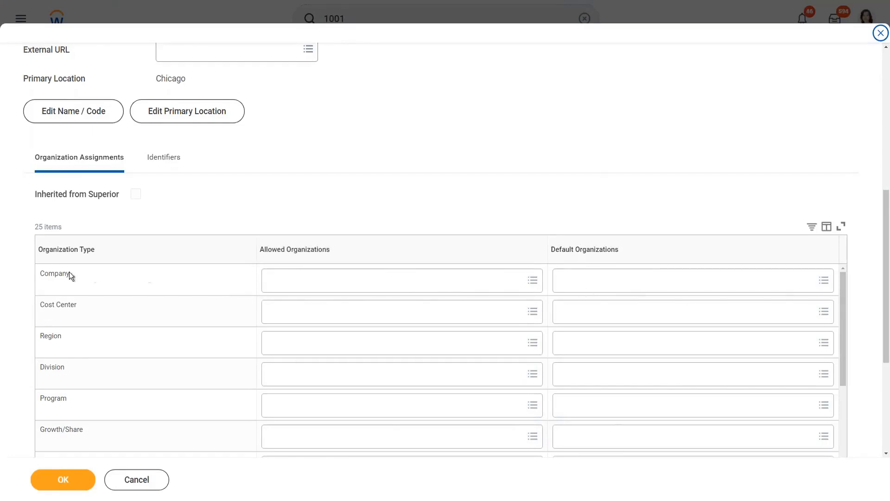
# Assign WW_XYZ Group of Companies as the allowed organization for the Company type.
pyautogui.click(321, 282)
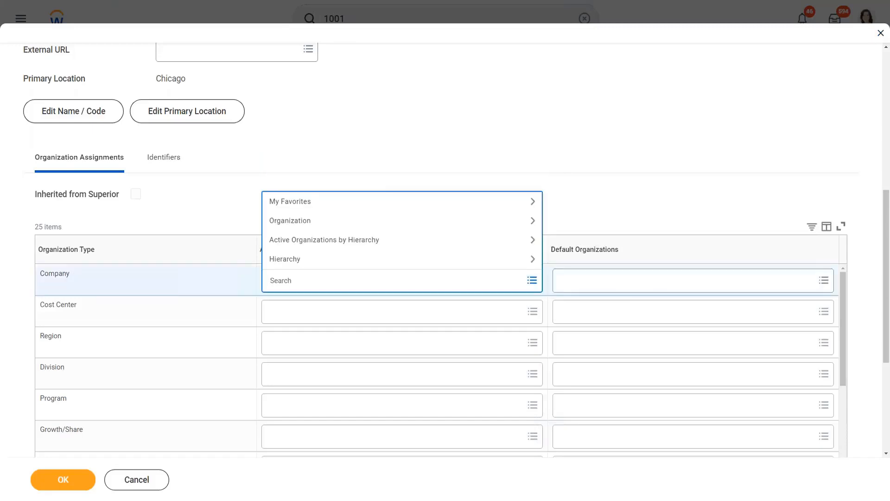
pyautogui.write('ww')
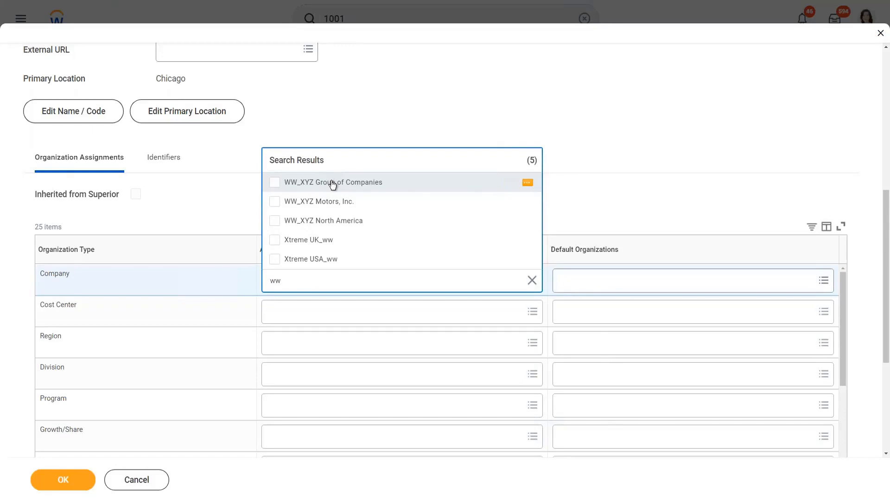
pyautogui.click(332, 184)
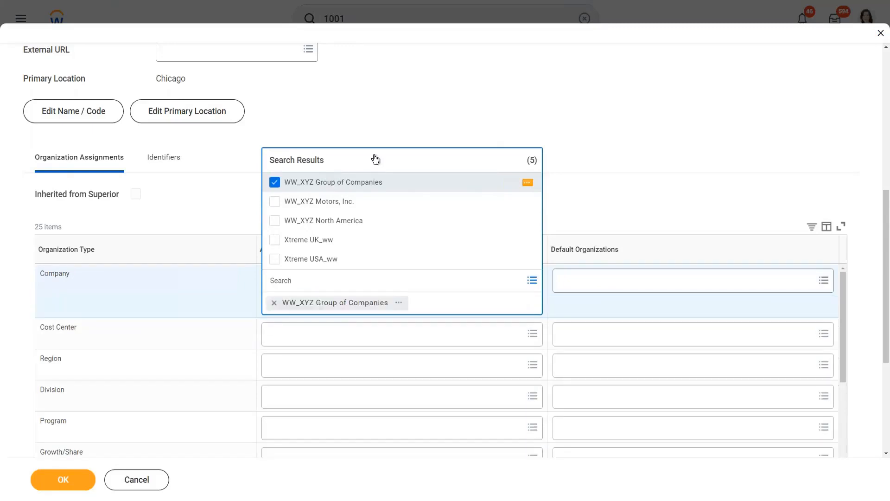
pyautogui.click(433, 116)
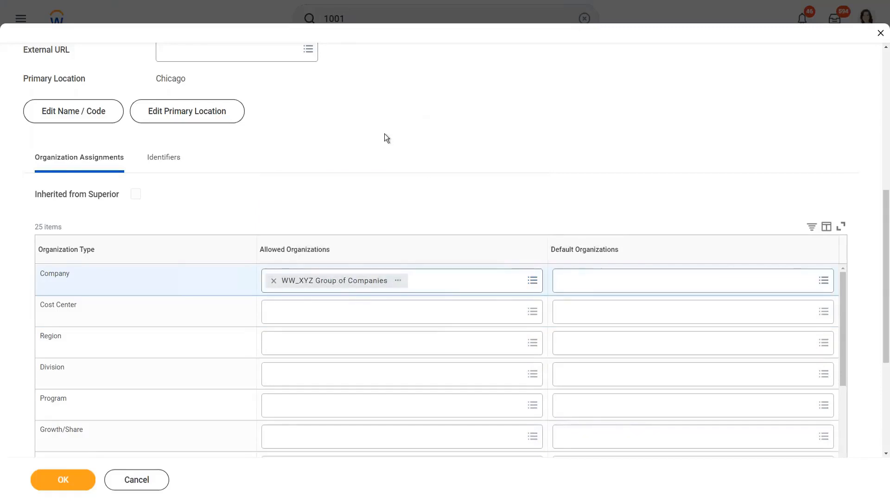
# Review the supervisory organization's general details and the preview of the allowed company hierarchy WW_XYZ Group of Companies.
pyautogui.scroll(5, 384, 135)
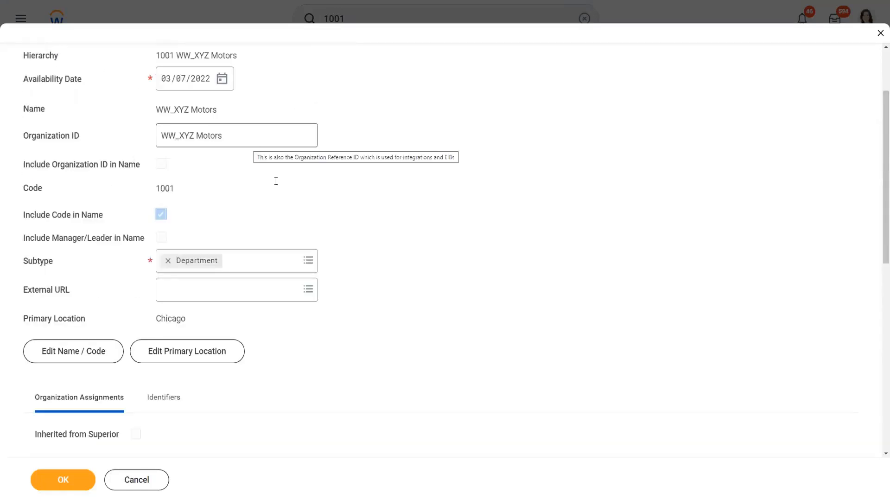
pyautogui.scroll(-3, 412, 241)
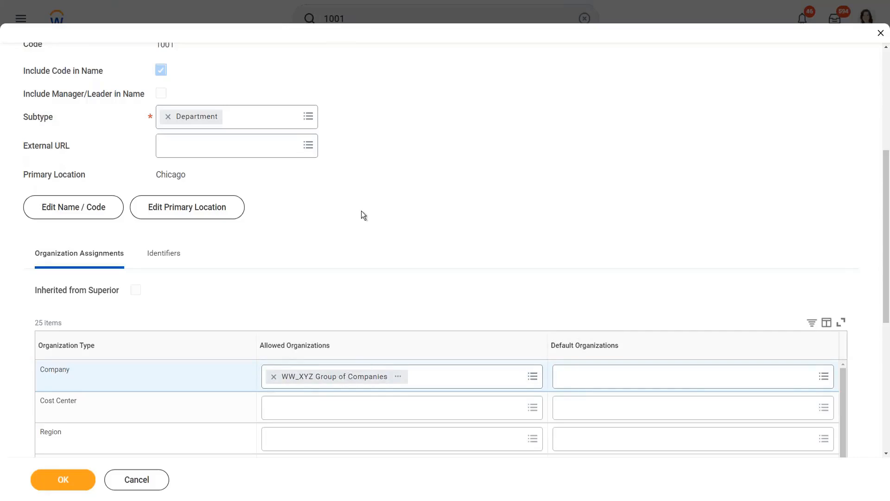
pyautogui.click(398, 377)
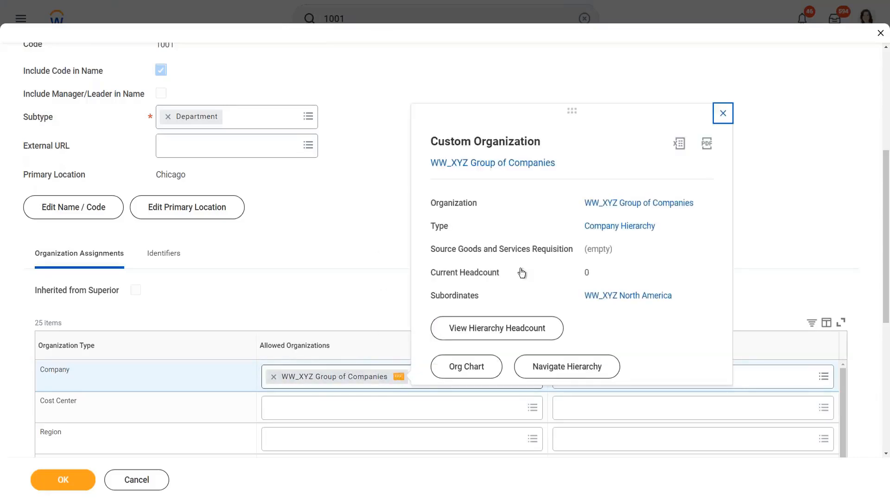
pyautogui.click(361, 240)
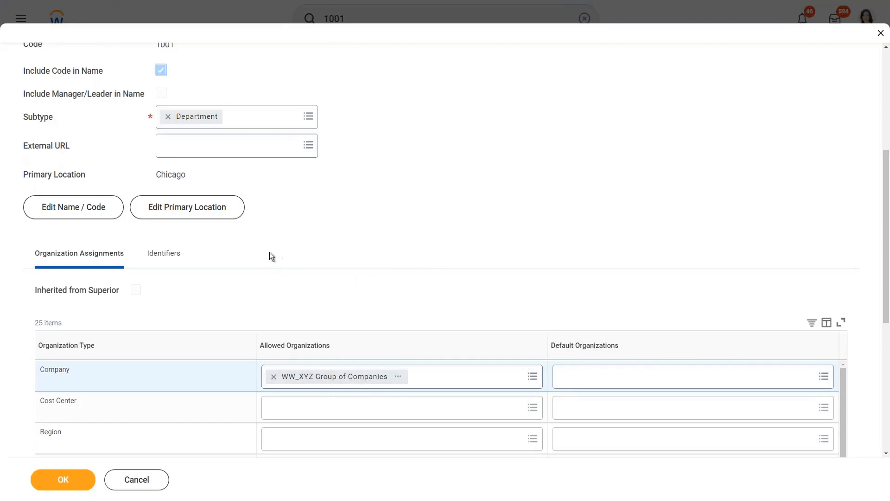
pyautogui.scroll(5, 270, 253)
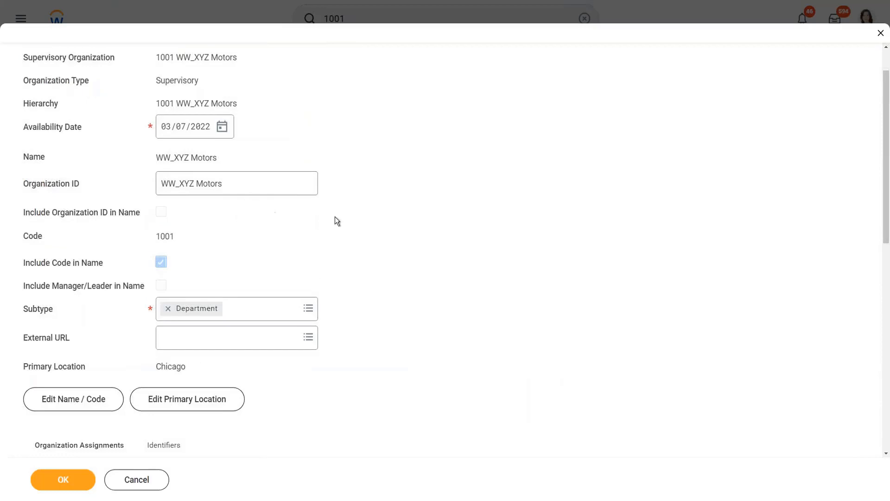
pyautogui.scroll(-5, 390, 234)
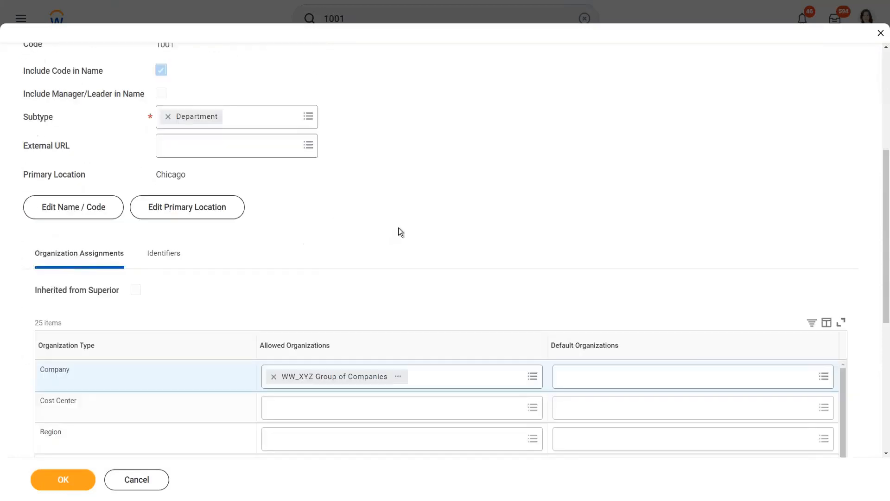
# Set the default organization for the Company type to WW_XYZ Motors, Inc.
pyautogui.scroll(-1, 405, 238)
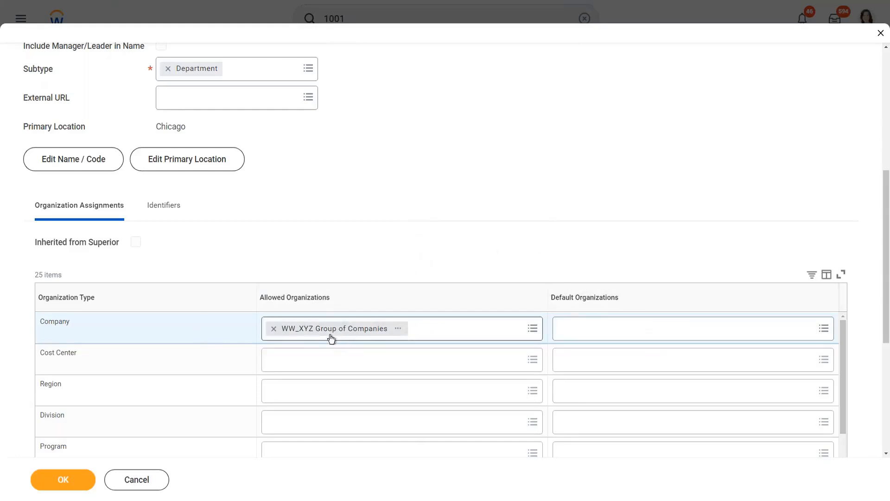
pyautogui.click(609, 333)
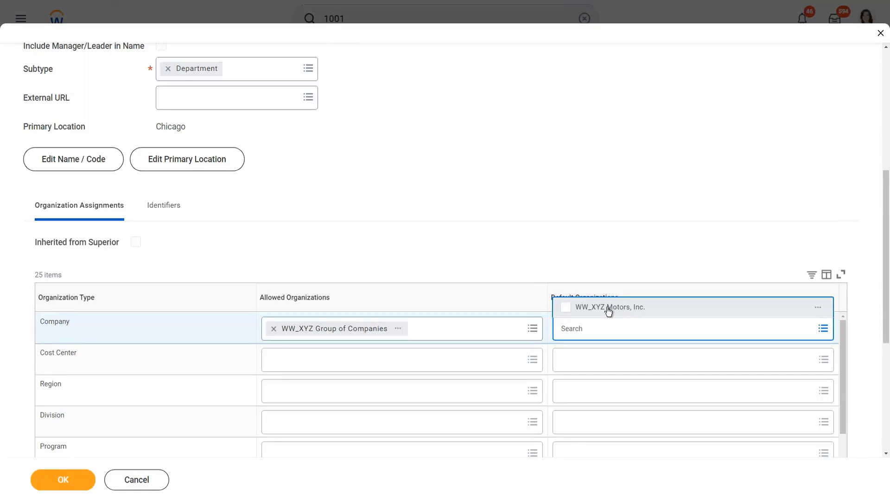
pyautogui.click(608, 310)
pyautogui.click(541, 185)
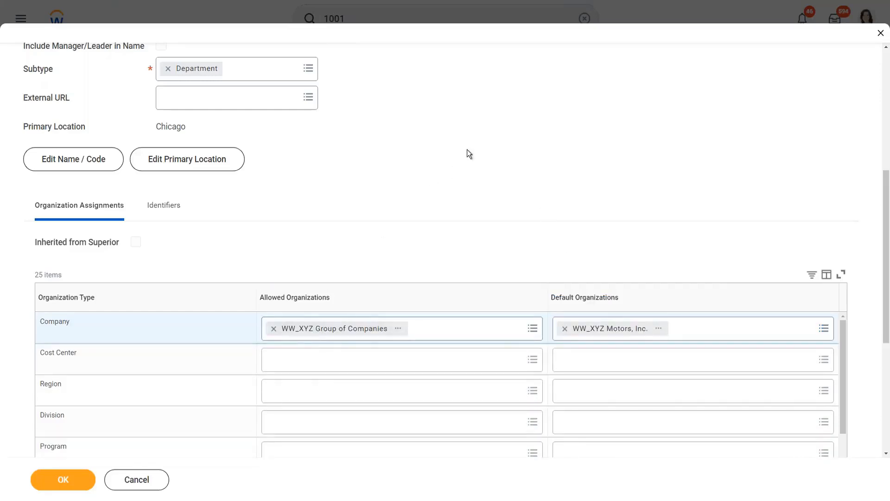
pyautogui.click(312, 360)
pyautogui.write('ww')
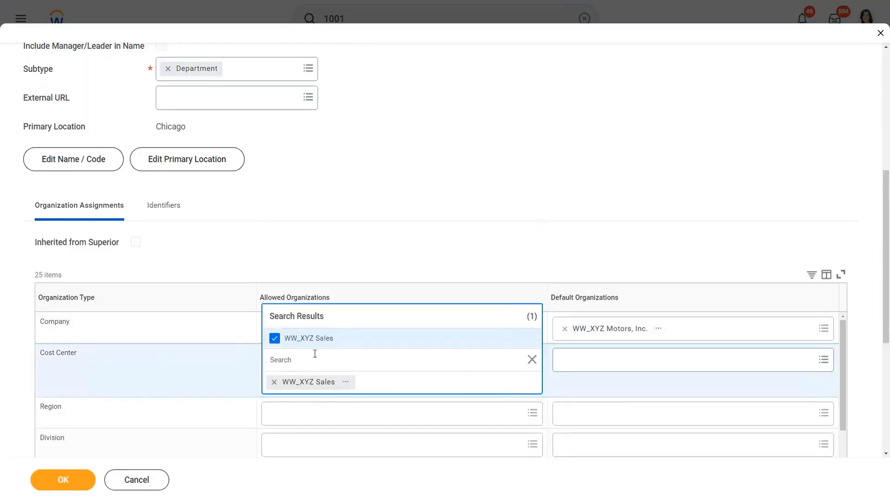
pyautogui.click(446, 155)
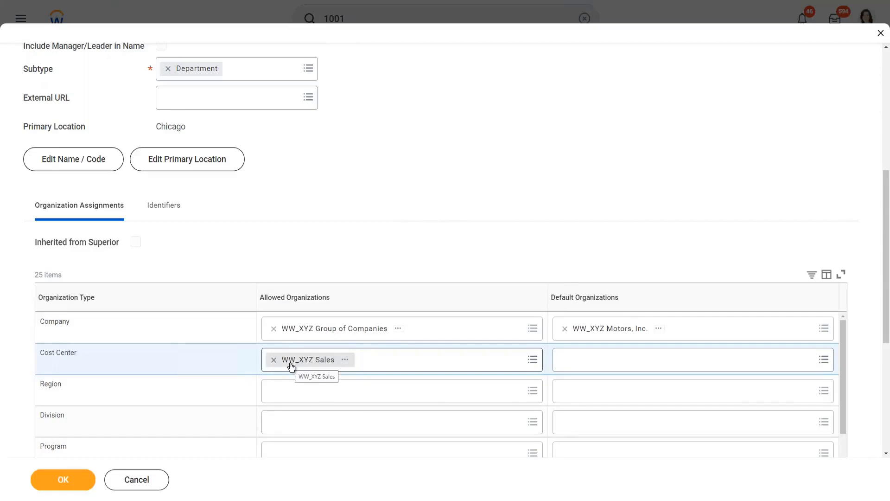
pyautogui.click(274, 360)
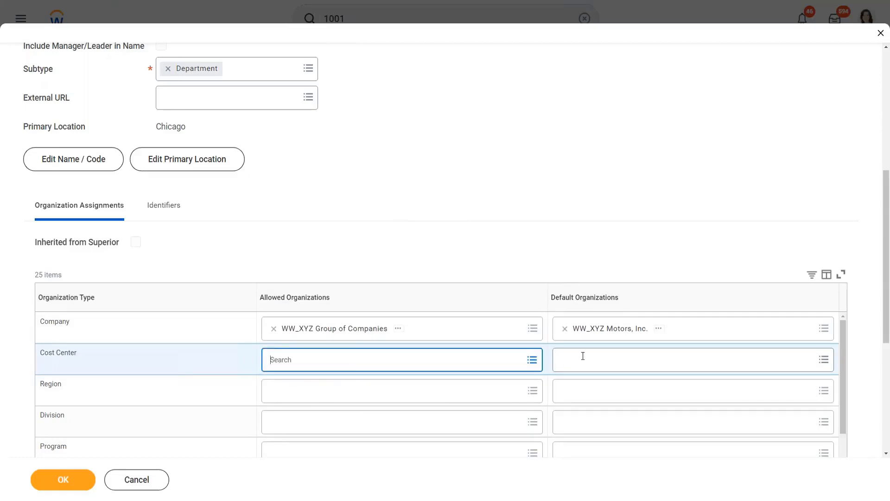
# Set the default organization for the Cost Center type to WW_XYZ Sales.
pyautogui.click(590, 361)
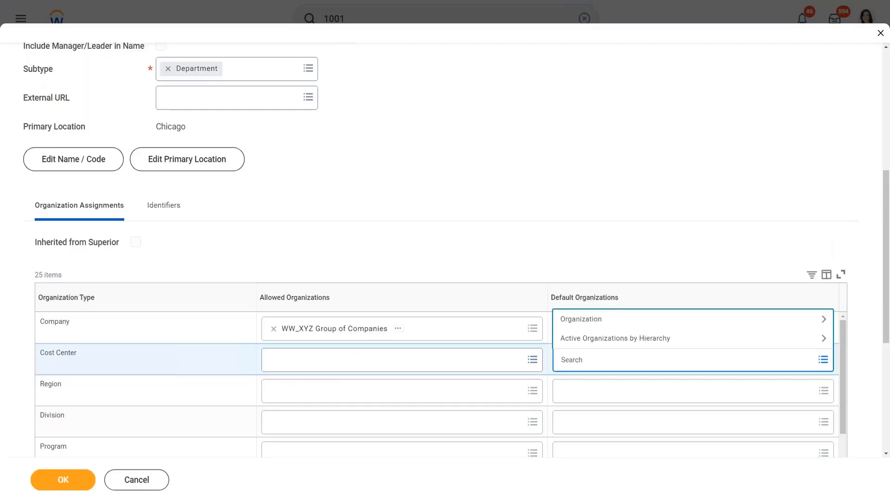
pyautogui.write('ww_')
pyautogui.press('Return')
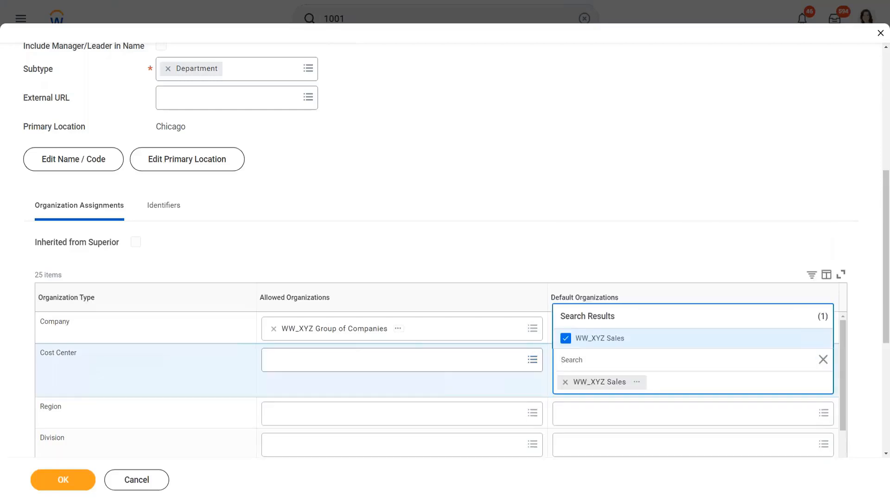
pyautogui.click(543, 159)
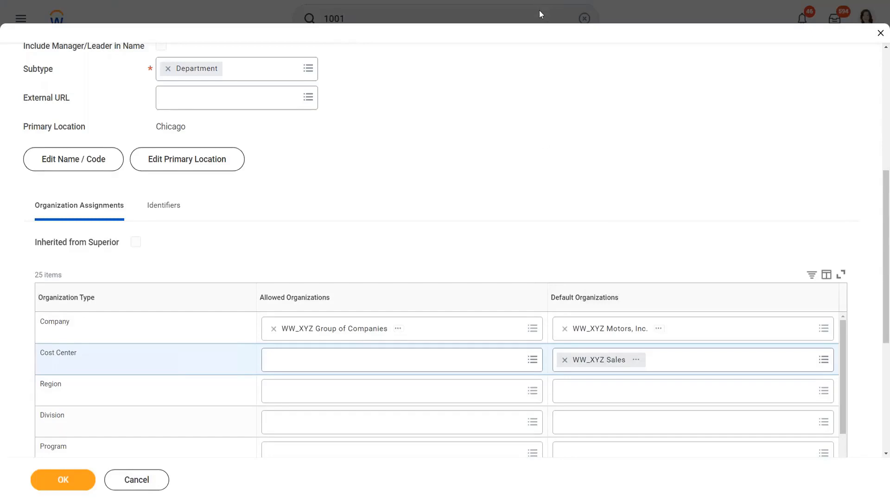
pyautogui.moveTo(468, 308)
pyautogui.mouseDown()
pyautogui.moveTo(352, 252)
pyautogui.moveTo(227, 366)
pyautogui.moveTo(385, 398)
pyautogui.moveTo(475, 302)
pyautogui.mouseUp()
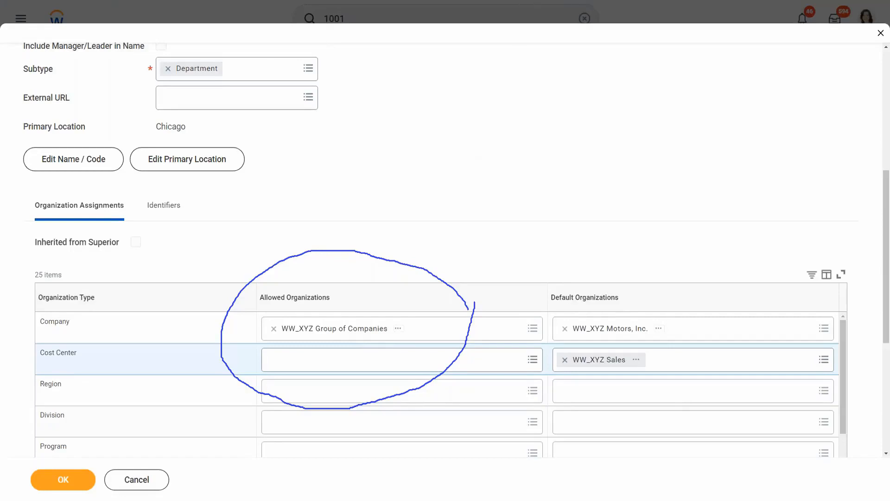
pyautogui.click(536, 52)
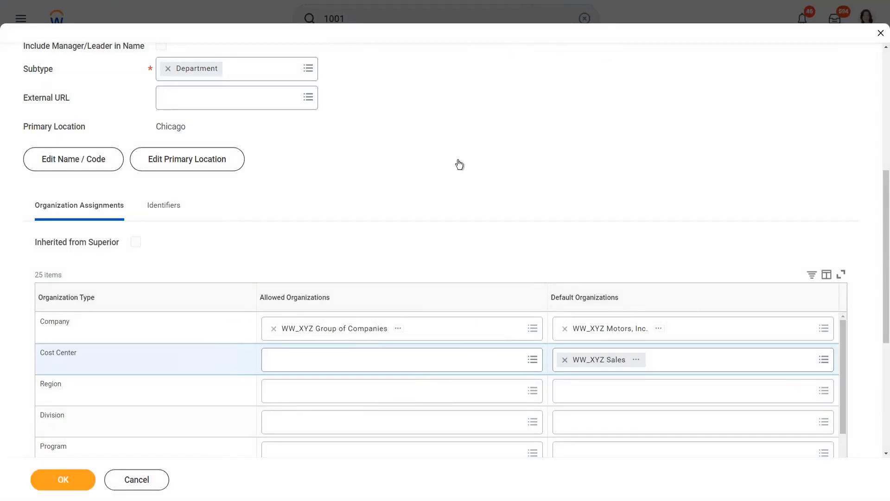
# Remove WW_XYZ Group of Companies from the Company type's allowed organizations and save the supervisory organization.
pyautogui.click(273, 329)
pyautogui.click(439, 159)
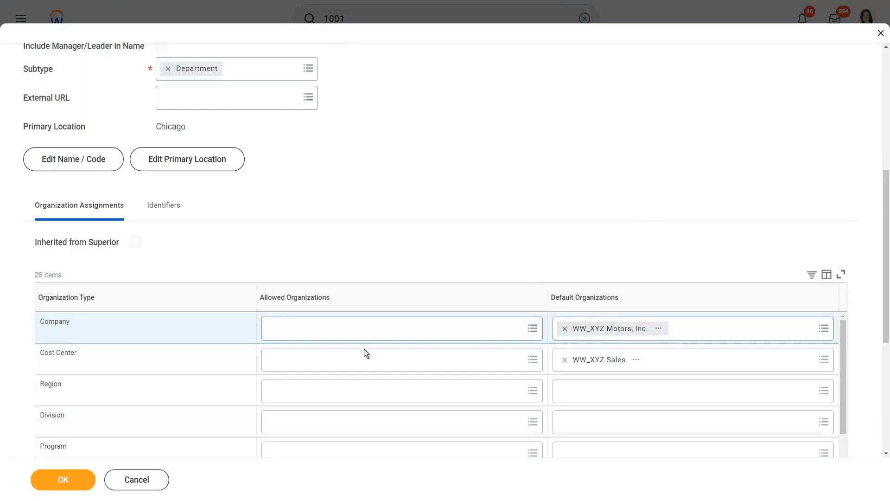
pyautogui.scroll(-3, 420, 343)
pyautogui.scroll(3, 421, 360)
pyautogui.click(328, 364)
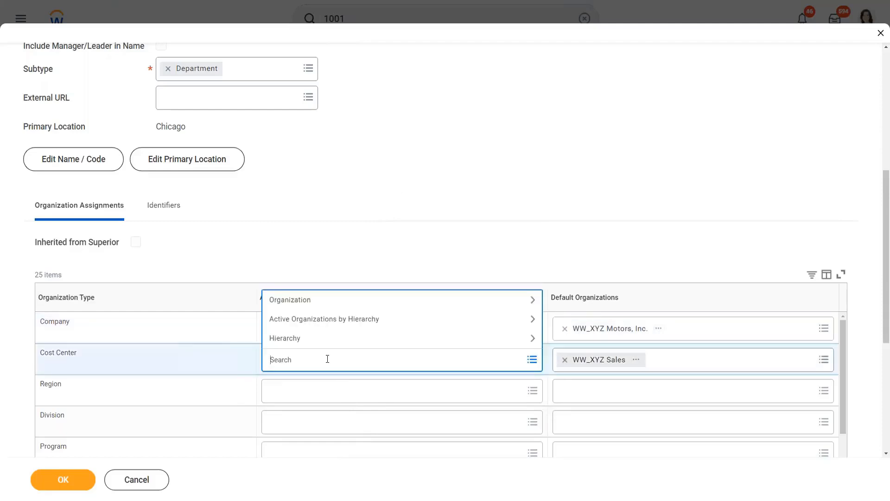
pyautogui.click(413, 171)
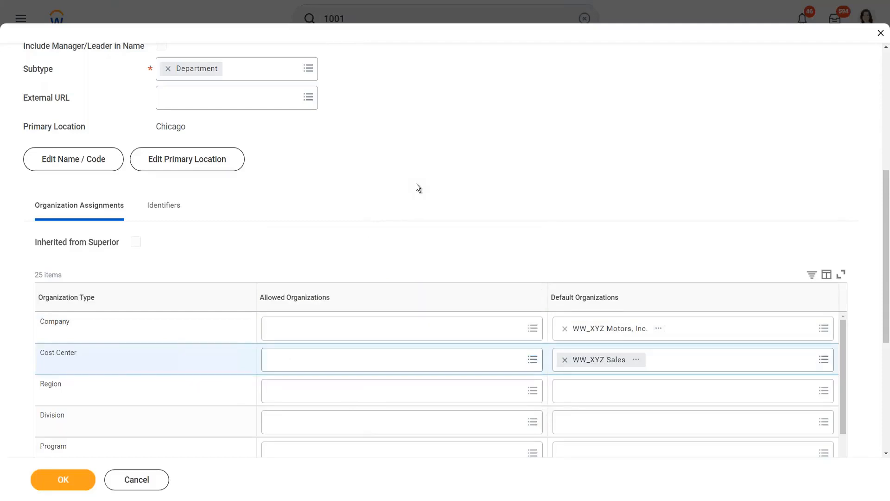
pyautogui.click(54, 483)
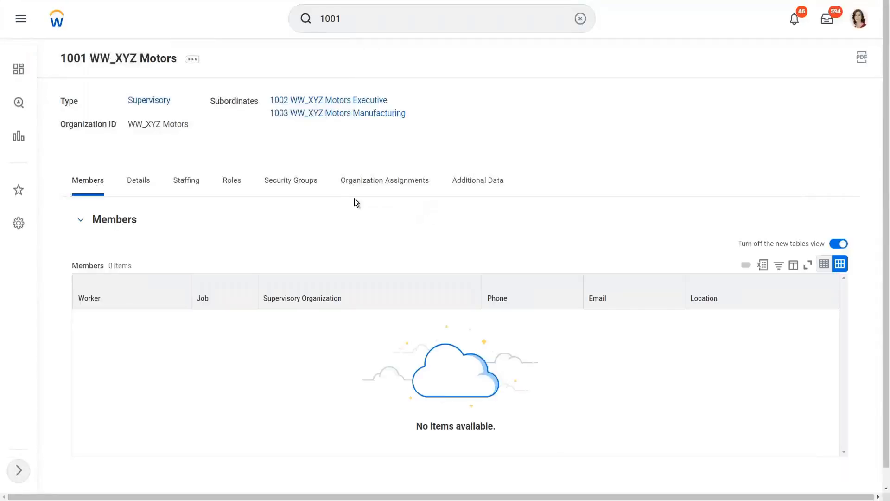
# Review the allowed and default organizations for every organization type on 1001 WW_XYZ Motors.
pyautogui.click(384, 181)
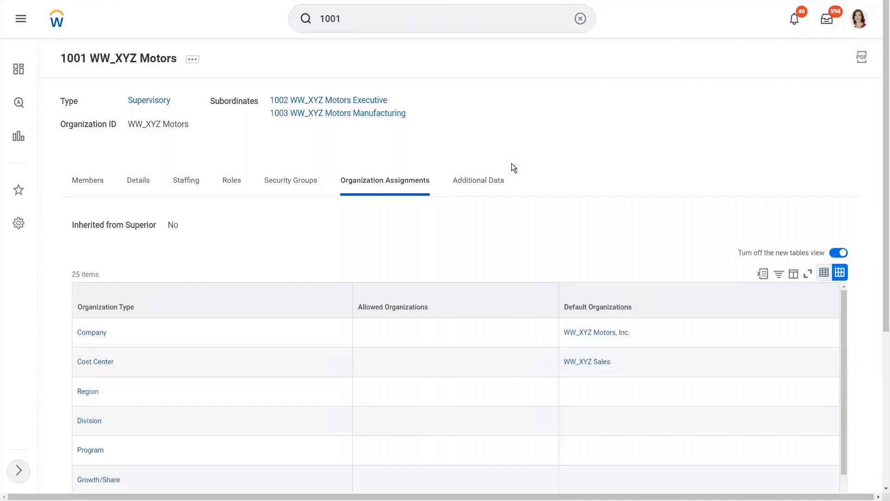
pyautogui.scroll(-3, 534, 204)
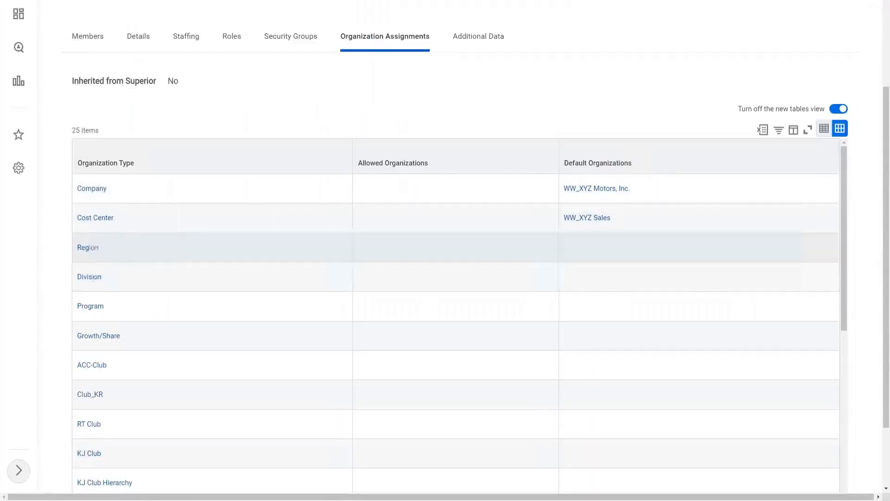
pyautogui.moveTo(91, 283)
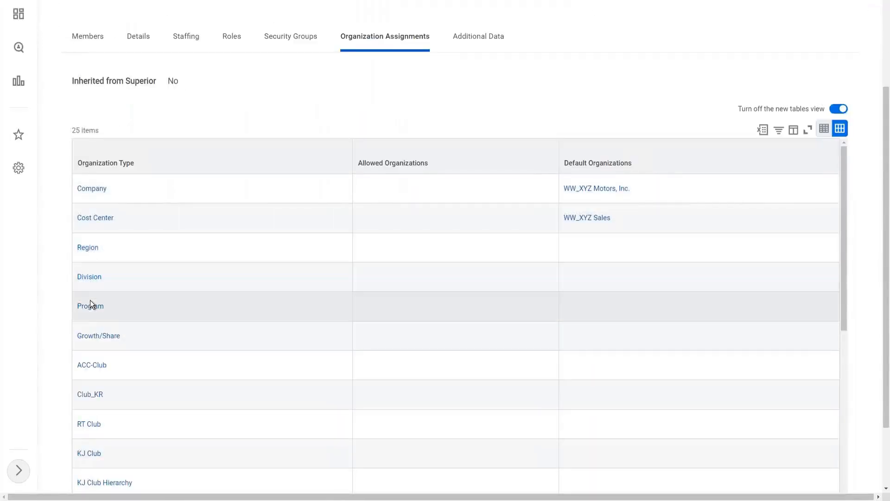
pyautogui.scroll(-2, 159, 291)
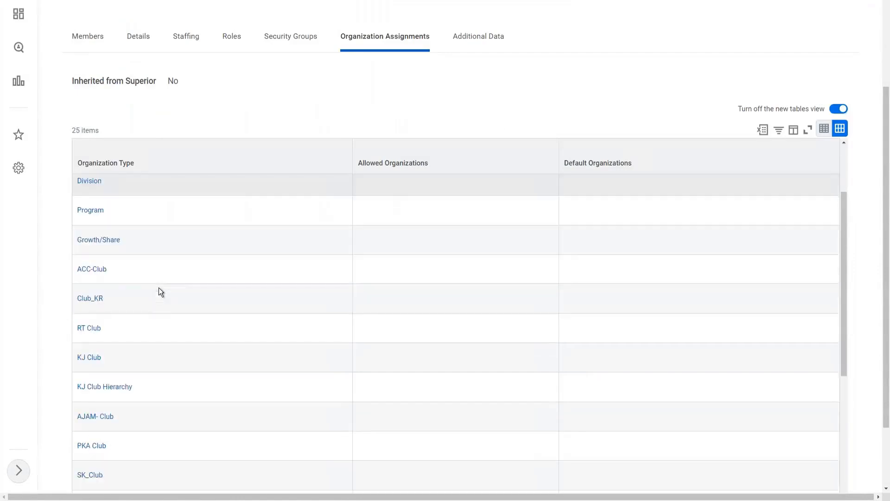
pyautogui.scroll(-6, 160, 291)
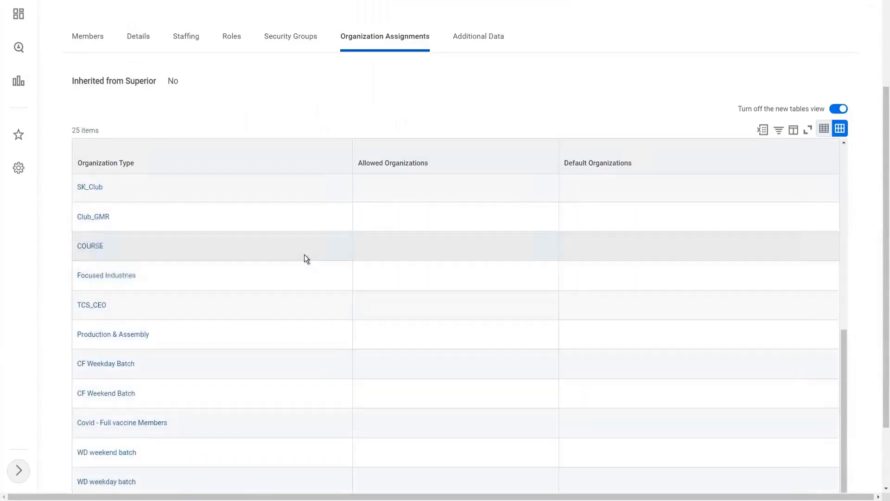
pyautogui.scroll(8, 306, 258)
pyautogui.scroll(3, 538, 107)
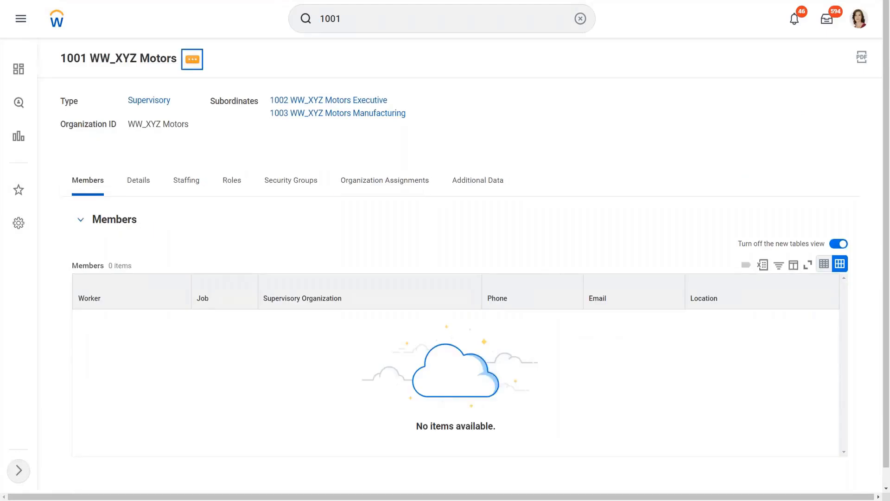
# Reopen the supervisory organization 1001 WW_XYZ Motors for editing and check its company and cost center assignments.
pyautogui.click(199, 63)
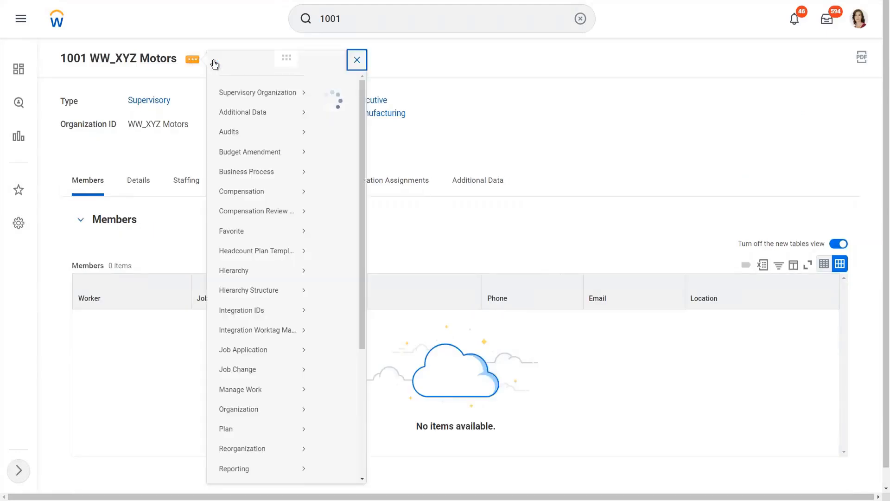
pyautogui.moveTo(258, 113)
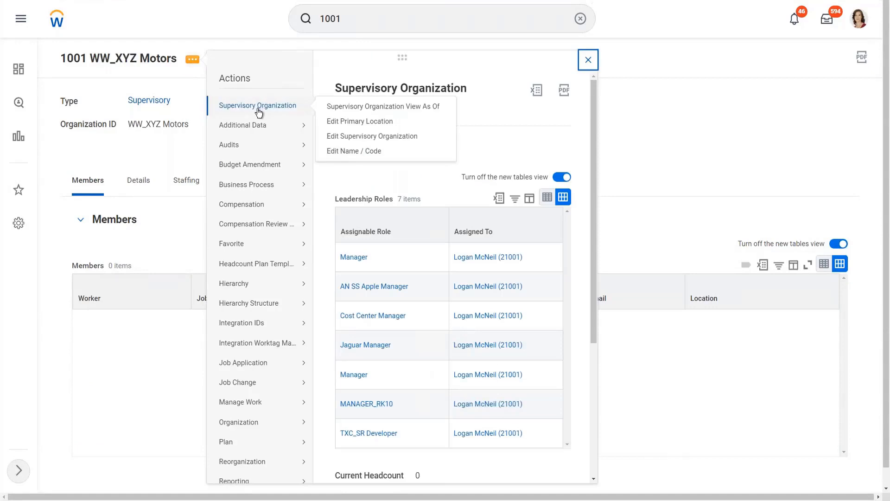
pyautogui.click(398, 138)
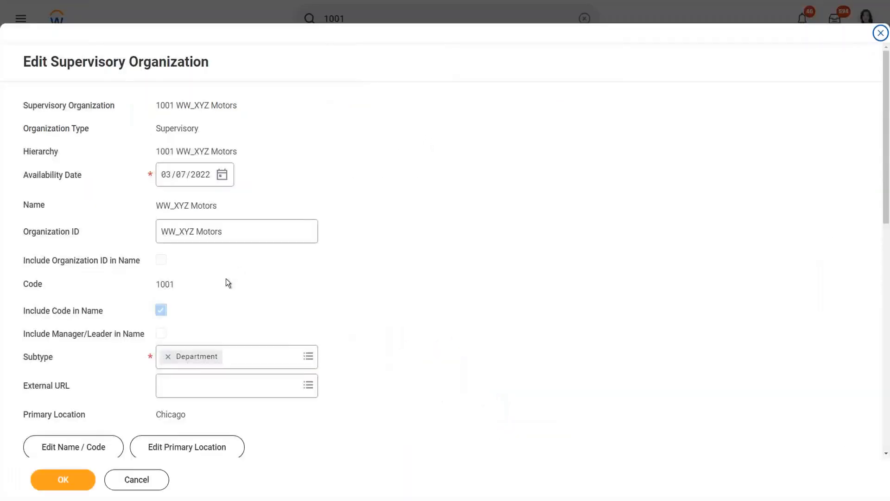
pyautogui.scroll(-3, 226, 278)
pyautogui.scroll(-1, 226, 279)
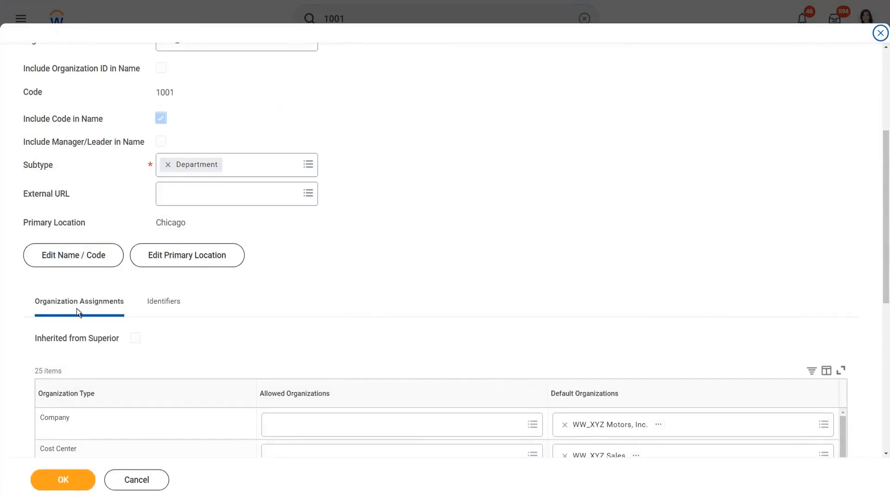
pyautogui.scroll(-2, 164, 305)
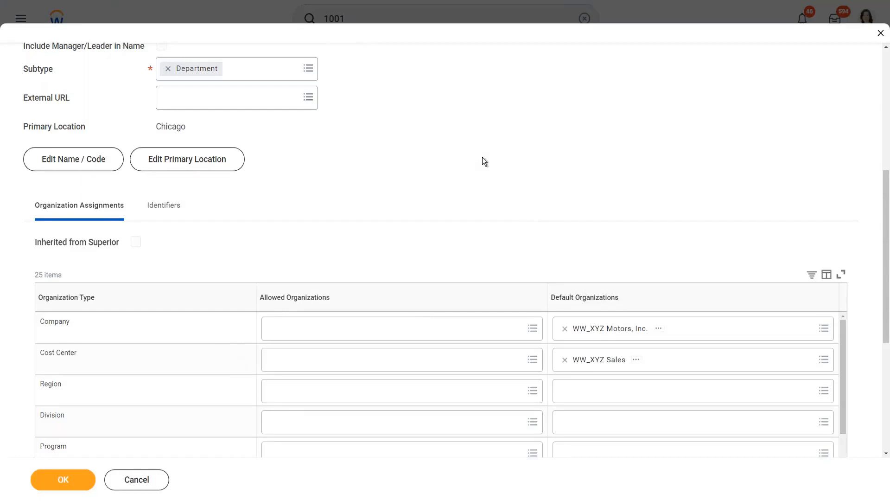
# Save the supervisory organization as it is and display its organization assignments.
pyautogui.click(63, 483)
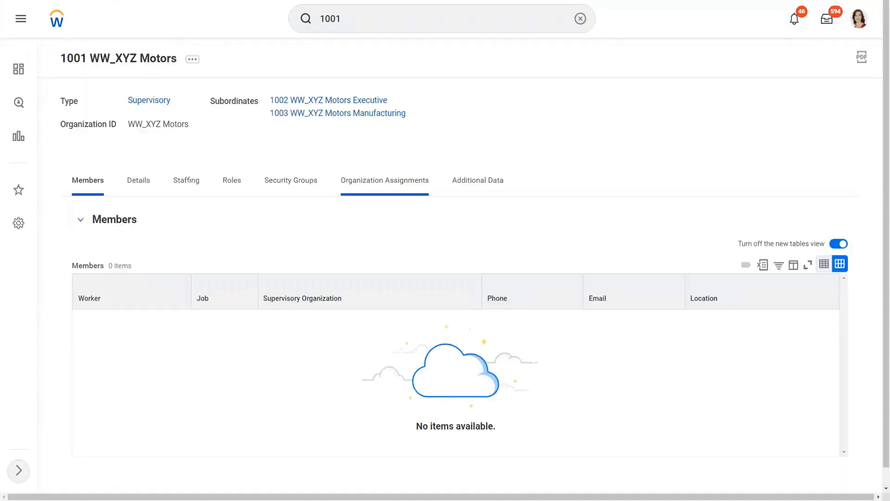
pyautogui.click(415, 181)
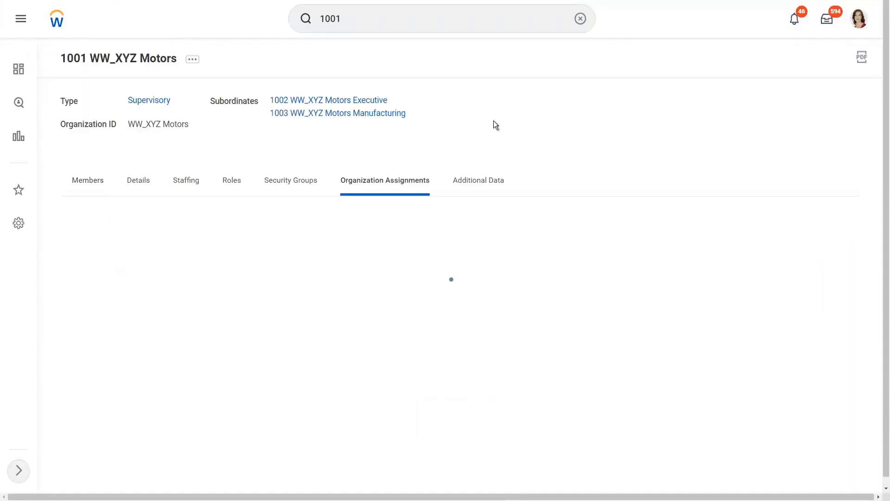